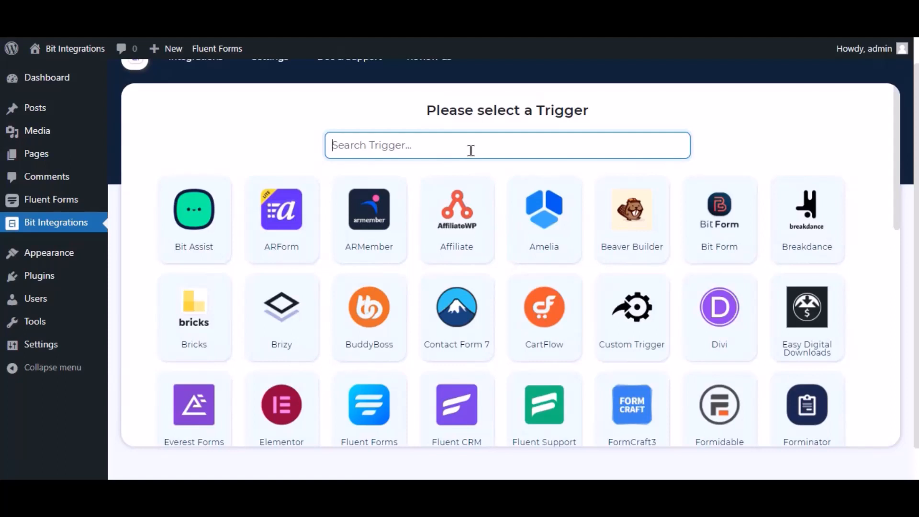
Make Fluent Forms' 'Contact Form Demo' form the integration trigger and continue
{"action": "type", "text": "fluent forms"}
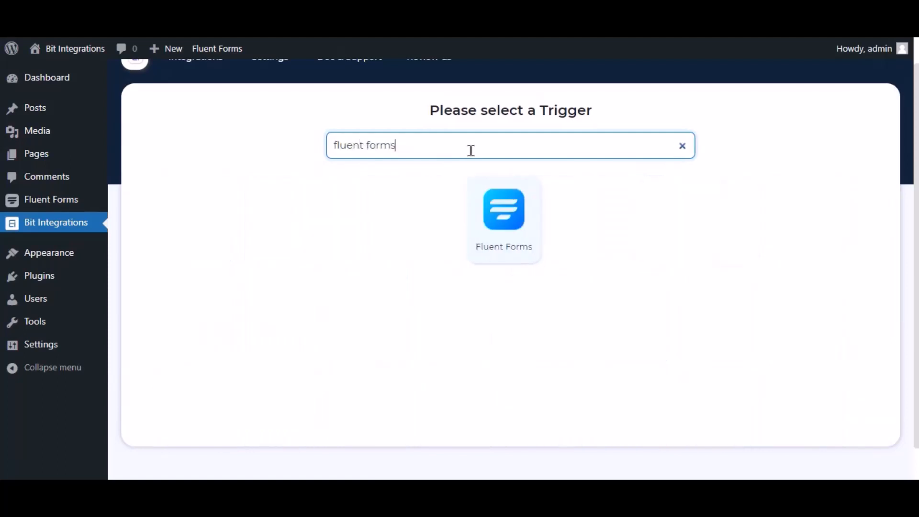
{"action": "left_click", "coordinate": [511, 211]}
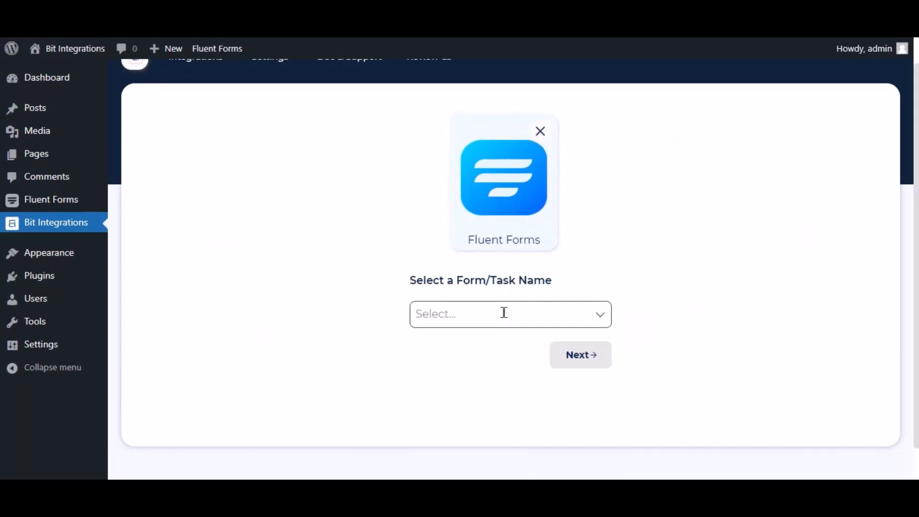
{"action": "left_click", "coordinate": [504, 312]}
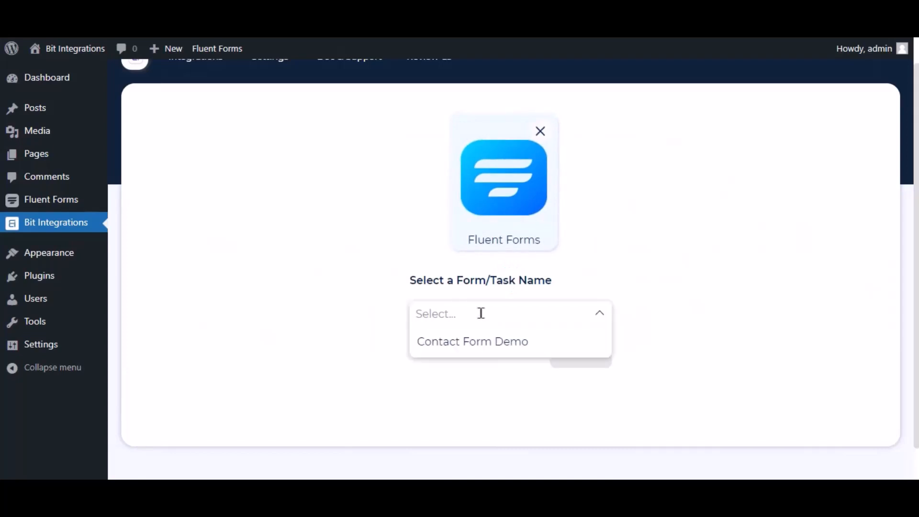
{"action": "left_click", "coordinate": [469, 340]}
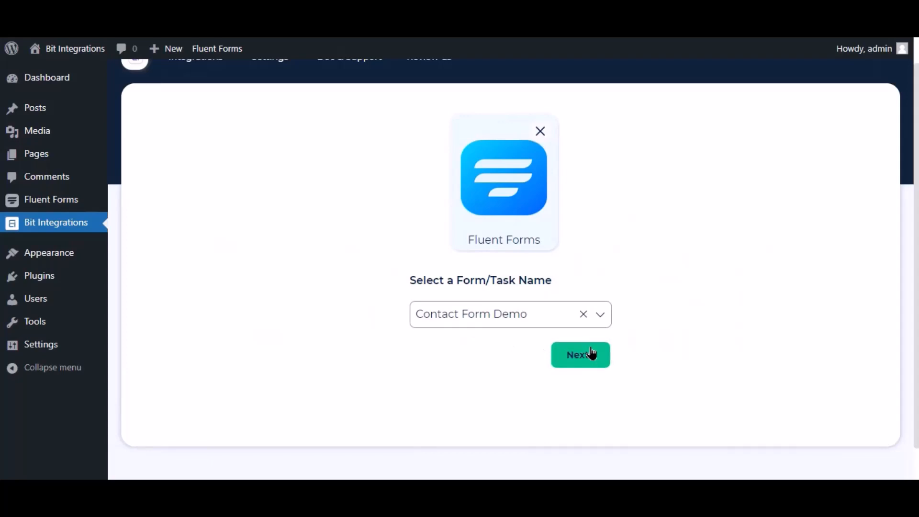
{"action": "left_click", "coordinate": [592, 354]}
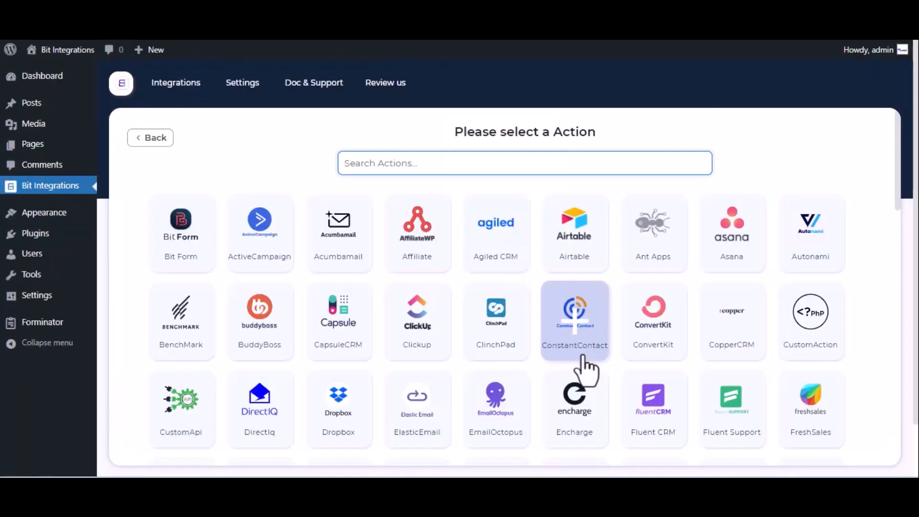
Search for and select Notion as the action app
{"action": "type", "text": "notion"}
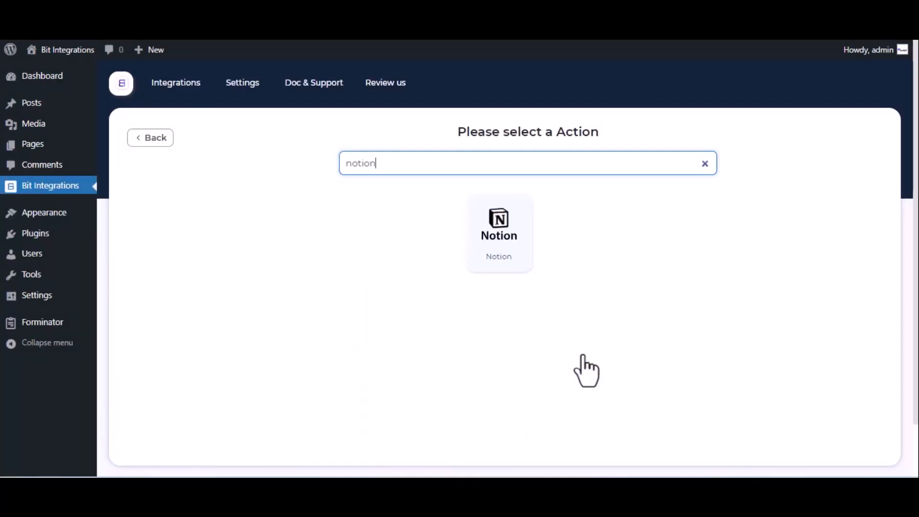
{"action": "left_click", "coordinate": [507, 232]}
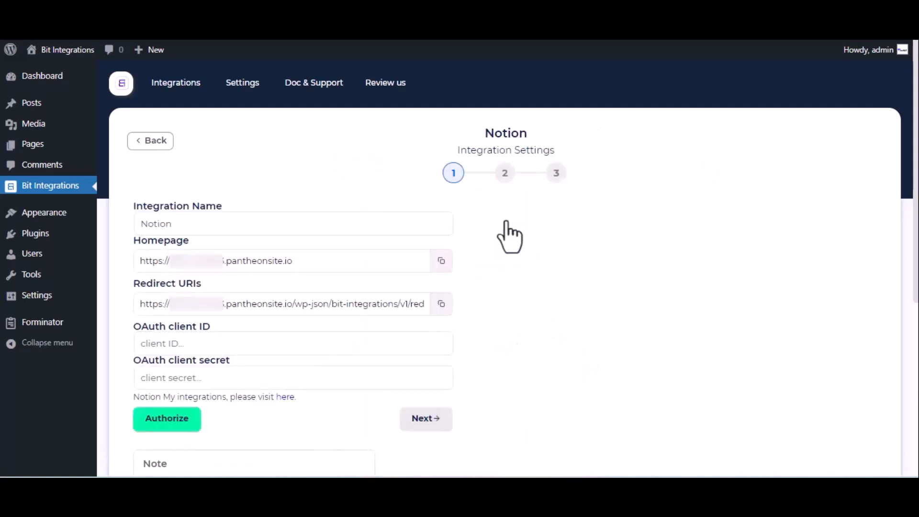
{"action": "left_click", "coordinate": [190, 224]}
Follow the OAuth settings' 'here' link to Notion's My integrations page
{"action": "left_click", "coordinate": [165, 335]}
{"action": "left_click", "coordinate": [207, 374]}
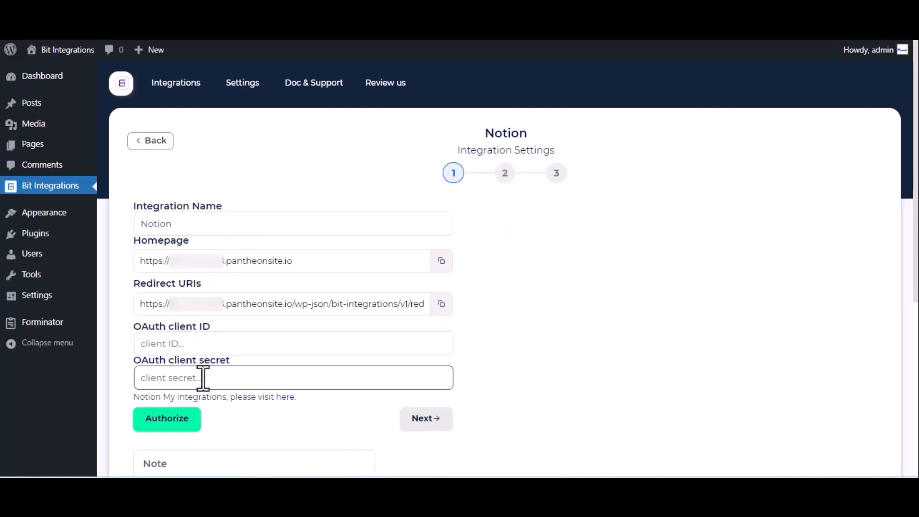
{"action": "left_click", "coordinate": [282, 397]}
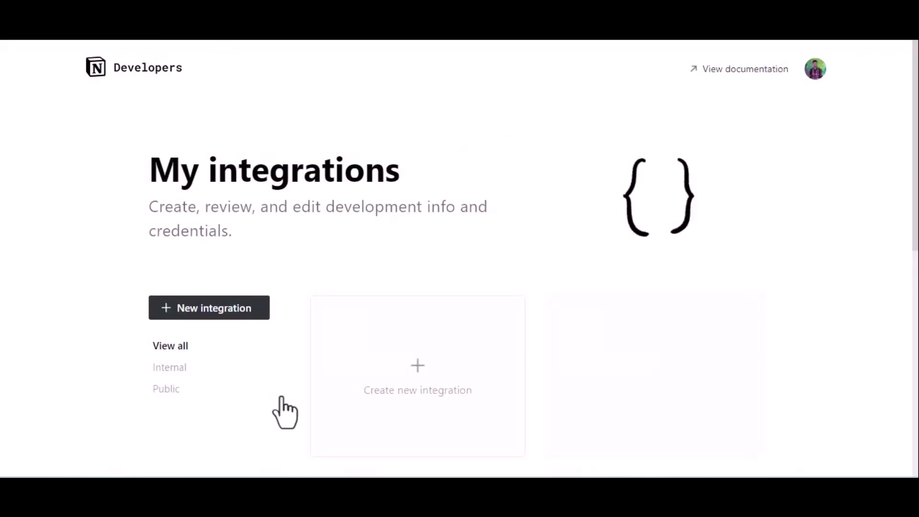
Create and submit a new Notion integration named 'For Bit Integrations'
{"action": "left_click", "coordinate": [403, 376]}
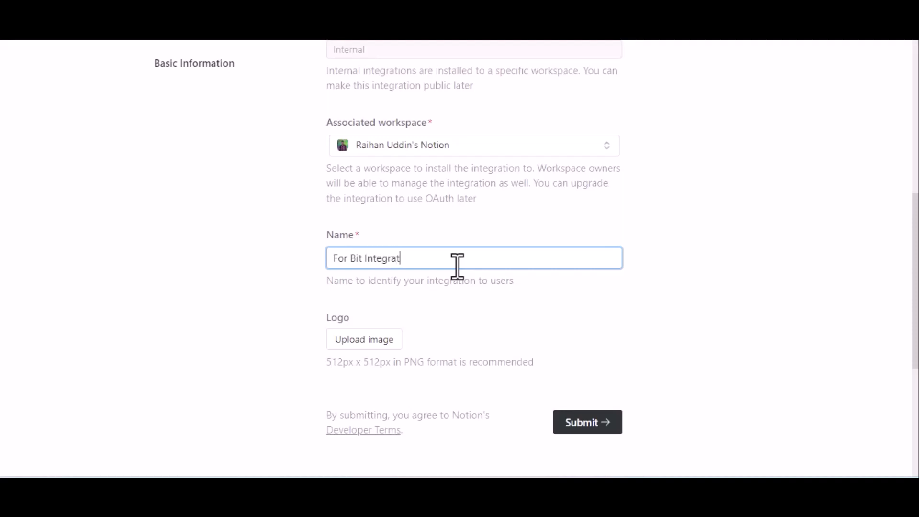
{"action": "scroll", "coordinate": [457, 265], "scroll_direction": "down", "scroll_amount": 2}
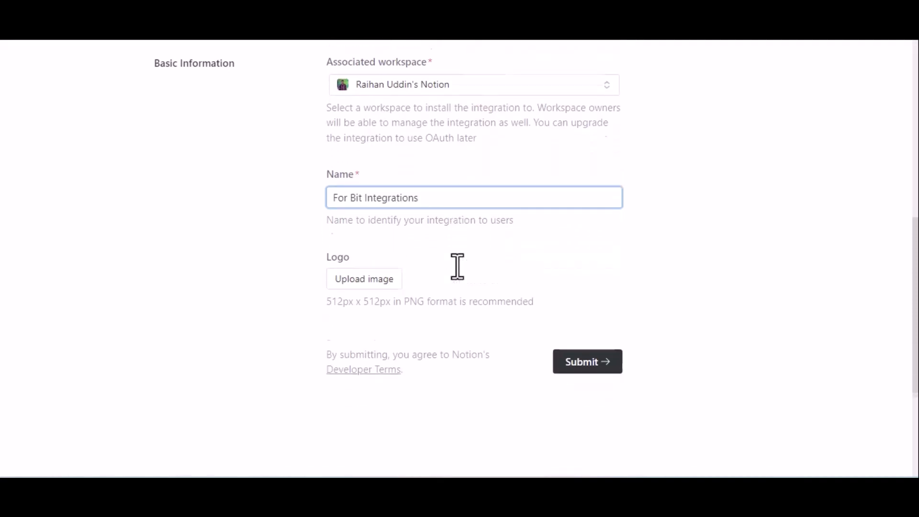
{"action": "left_click", "coordinate": [594, 333]}
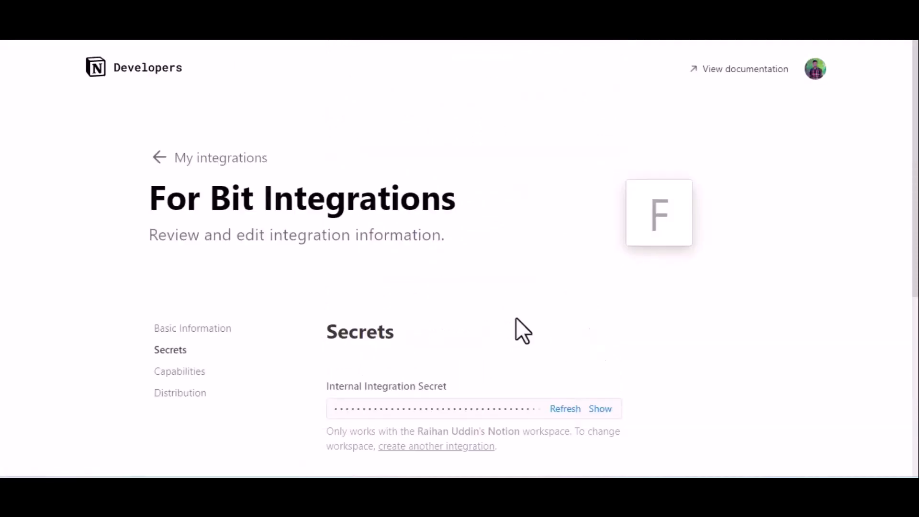
Make the integration public under Distribution and enter company name 'Bit App'
{"action": "left_click", "coordinate": [179, 394]}
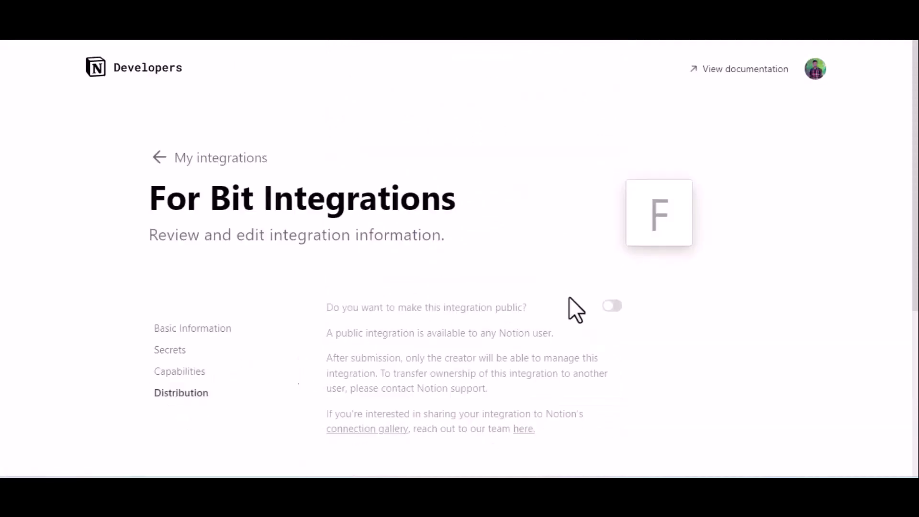
{"action": "left_click", "coordinate": [613, 307]}
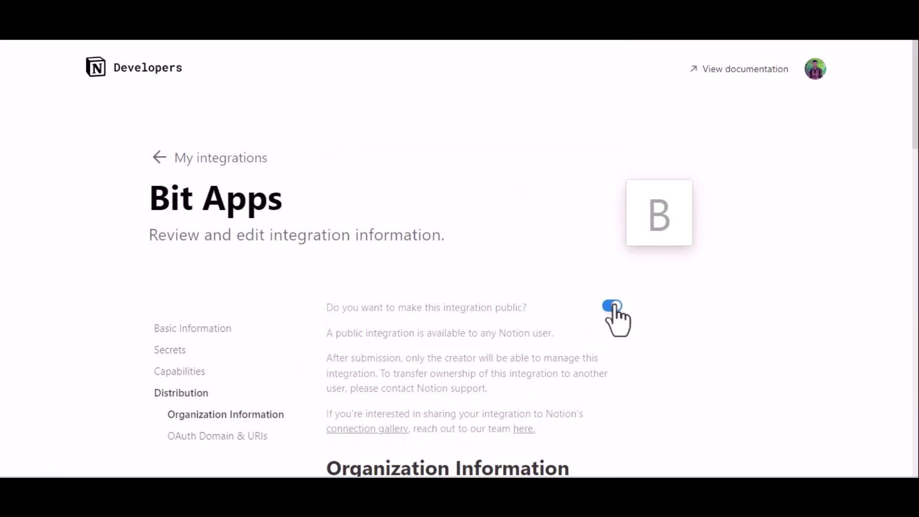
{"action": "scroll", "coordinate": [614, 307], "scroll_direction": "down", "scroll_amount": 8}
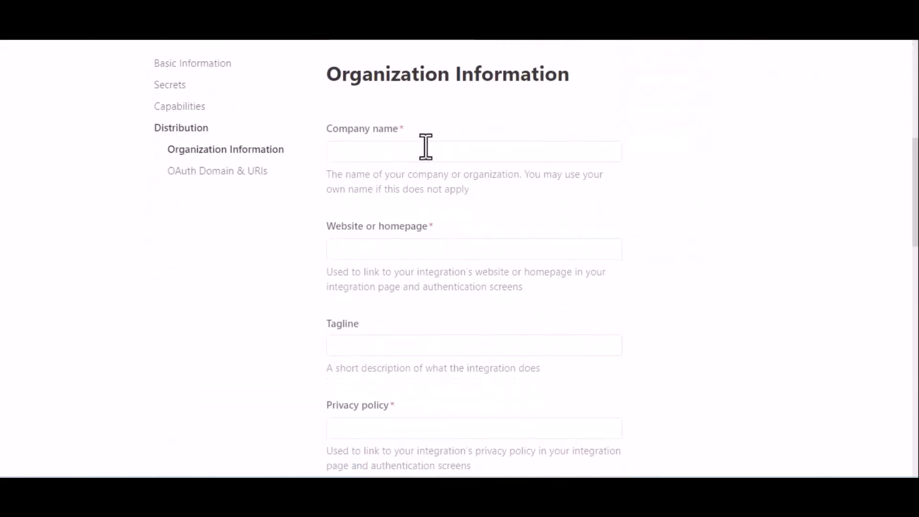
{"action": "left_click", "coordinate": [426, 148]}
{"action": "type", "text": "Bit"}
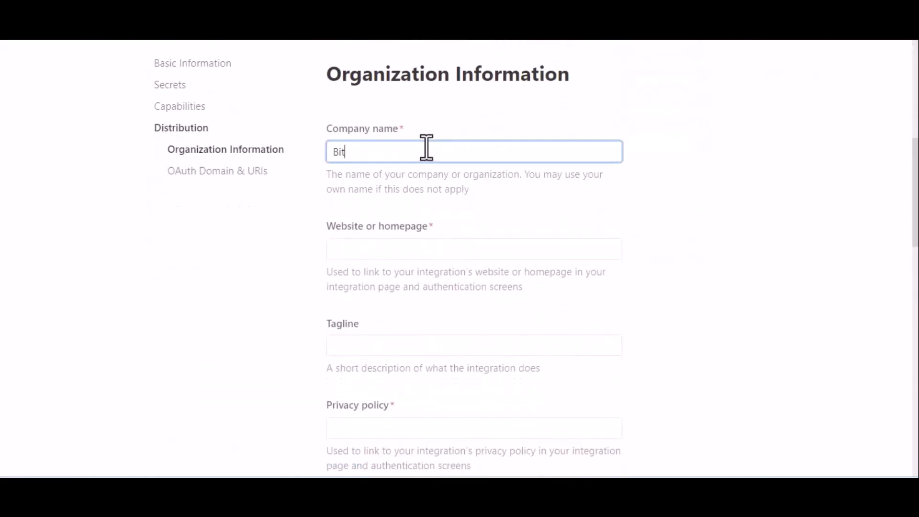
{"action": "type", "text": " Apps"}
Paste the bitapps.pro homepage and privacy policy URLs from clipboard history
{"action": "left_click", "coordinate": [385, 248]}
{"action": "key", "text": "super+v"}
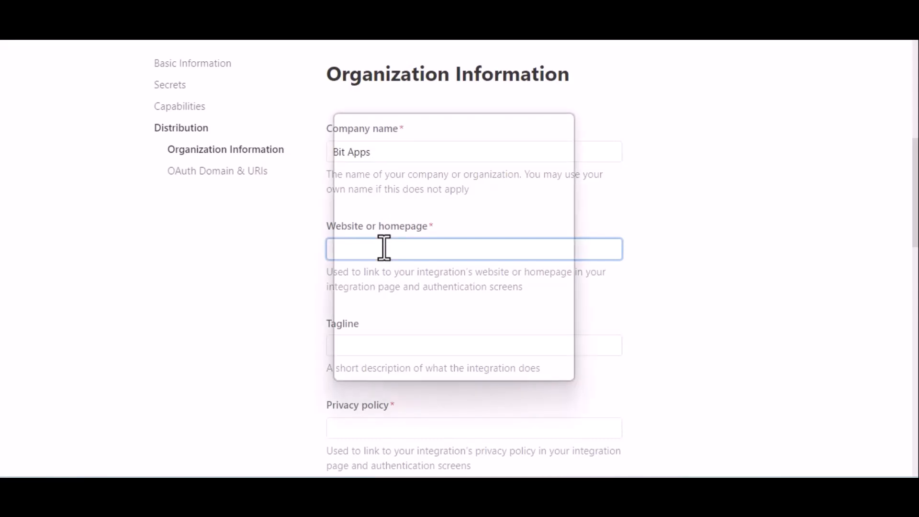
{"action": "left_click", "coordinate": [426, 237]}
{"action": "scroll", "coordinate": [519, 326], "scroll_direction": "down", "scroll_amount": 2}
{"action": "scroll", "coordinate": [519, 326], "scroll_direction": "down", "scroll_amount": 1}
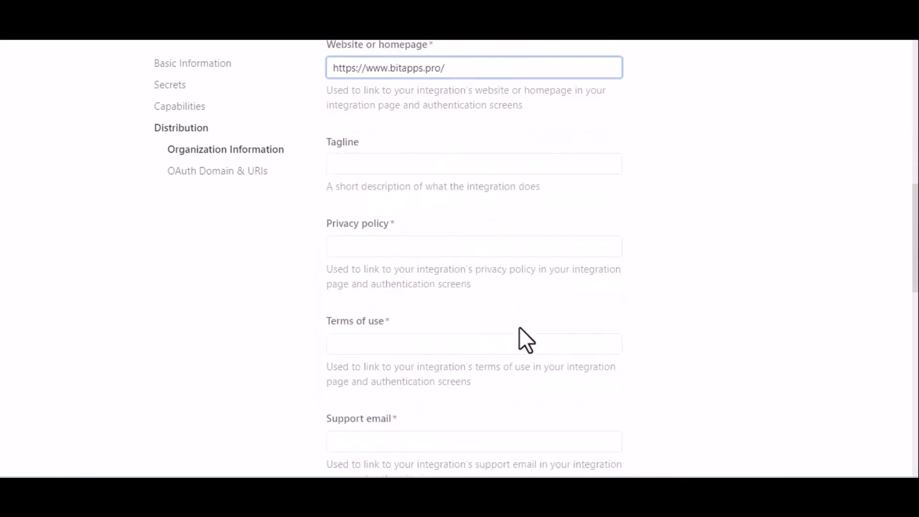
{"action": "left_click", "coordinate": [434, 254]}
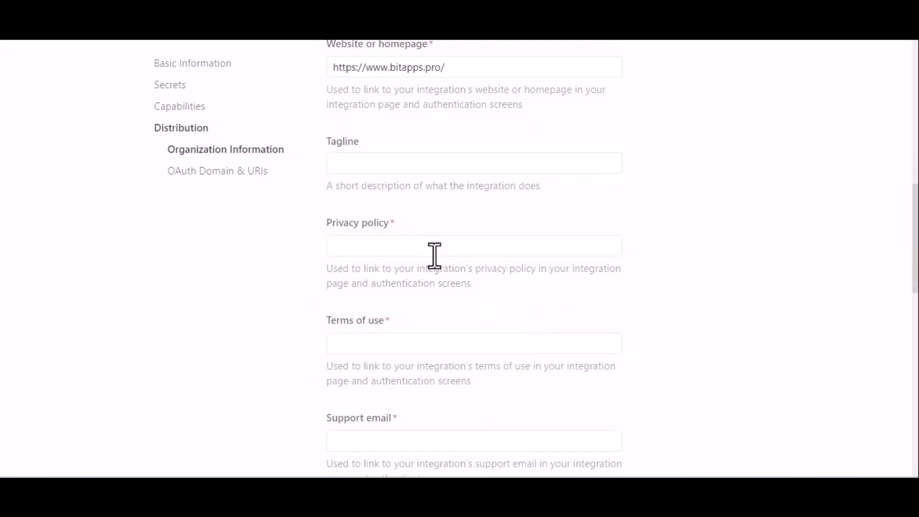
{"action": "left_click", "coordinate": [402, 245]}
{"action": "key", "text": "super+v"}
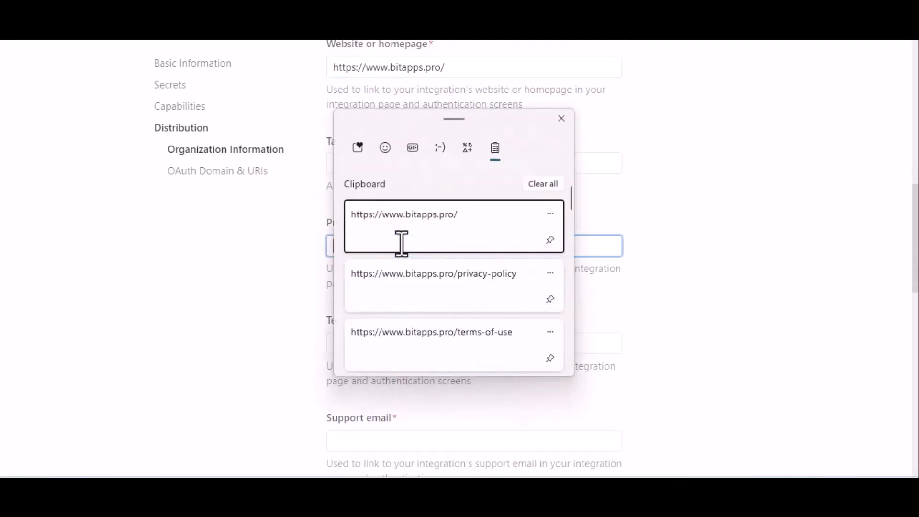
{"action": "left_click", "coordinate": [447, 283]}
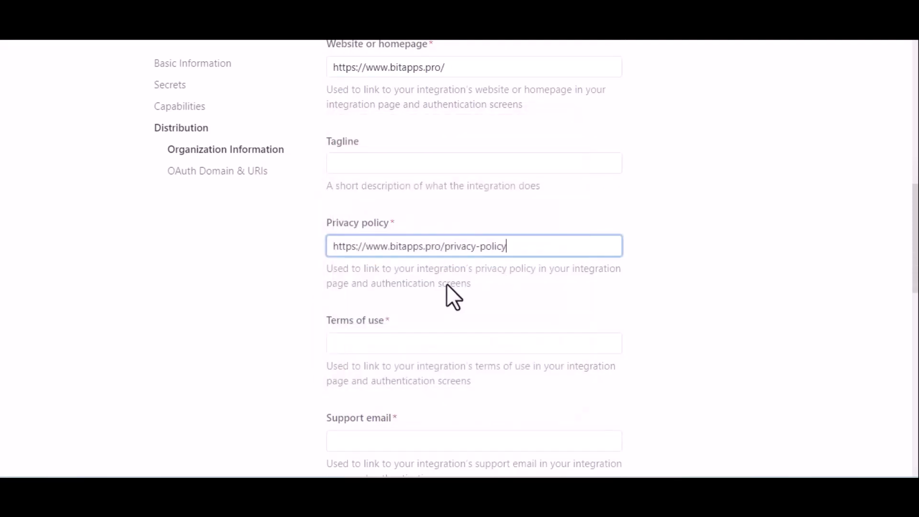
Paste the terms of use URL and enter the support e-mail address
{"action": "left_click", "coordinate": [477, 339]}
{"action": "key", "text": "super+v"}
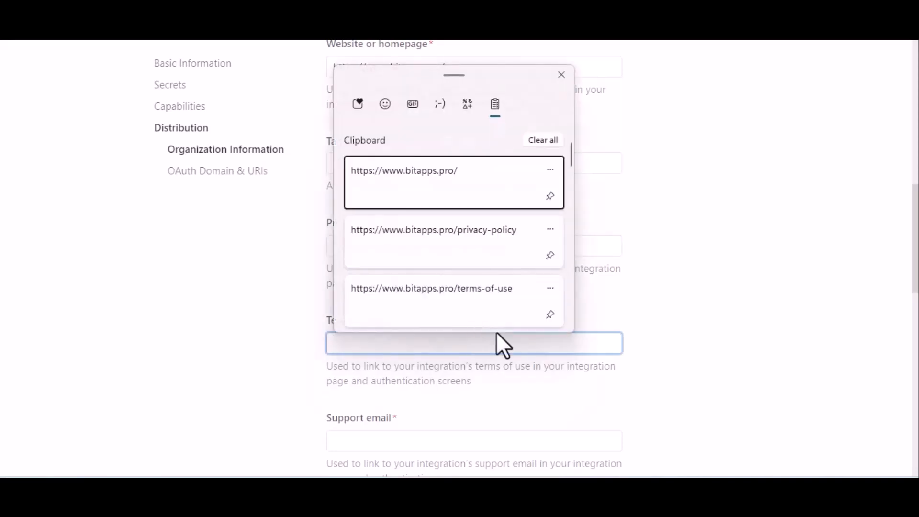
{"action": "left_click", "coordinate": [501, 304]}
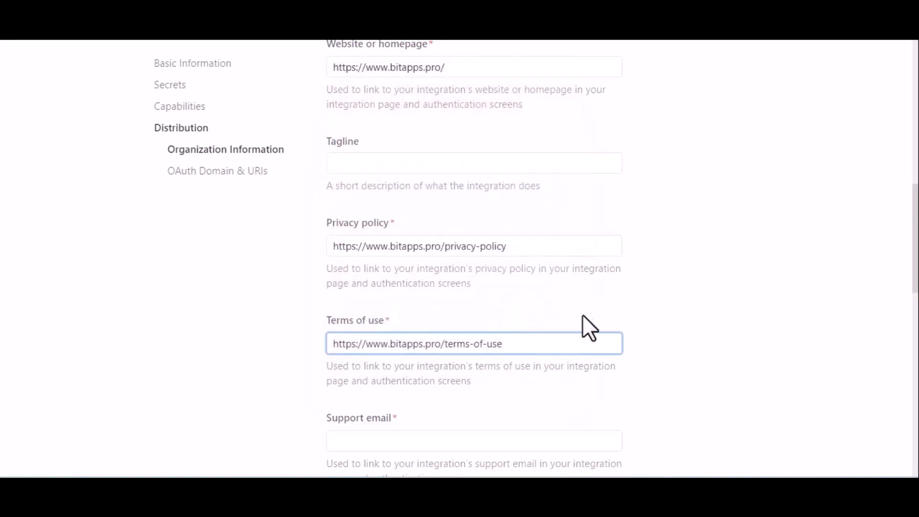
{"action": "scroll", "coordinate": [582, 315], "scroll_direction": "down", "scroll_amount": 4}
{"action": "scroll", "coordinate": [581, 314], "scroll_direction": "down", "scroll_amount": 2}
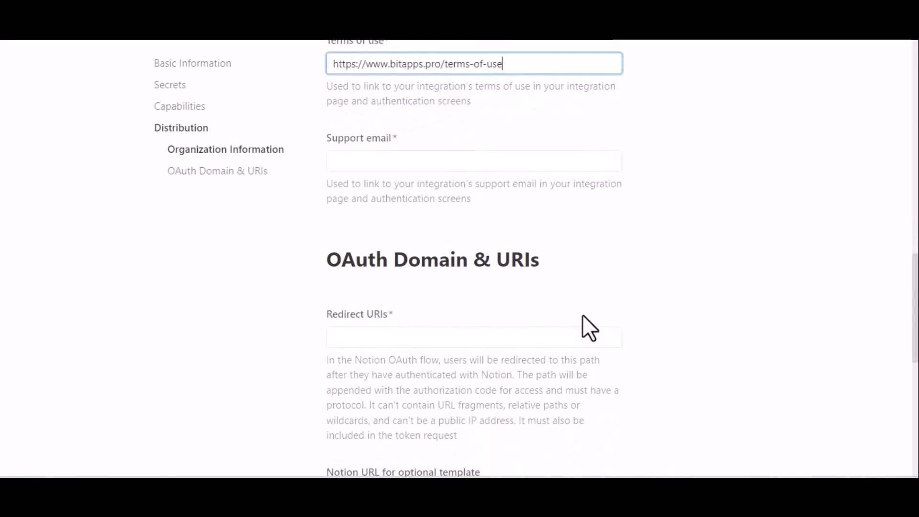
{"action": "left_click", "coordinate": [435, 163]}
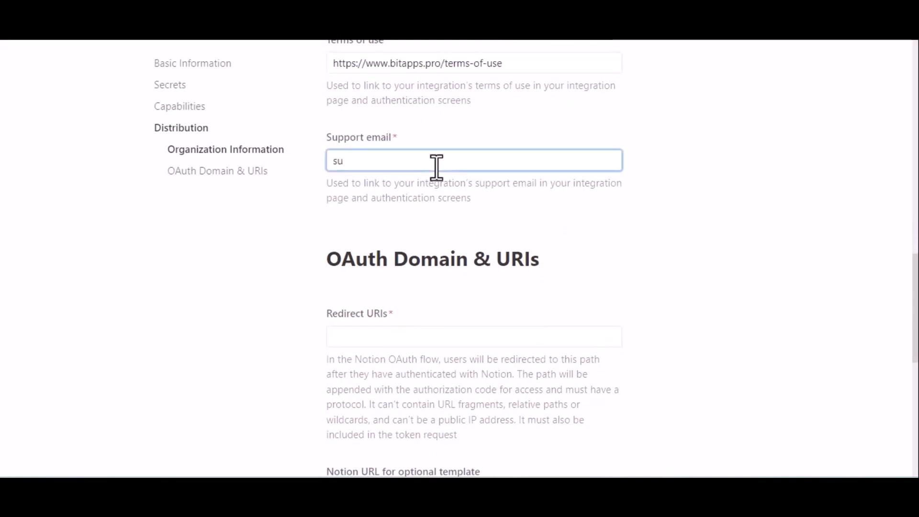
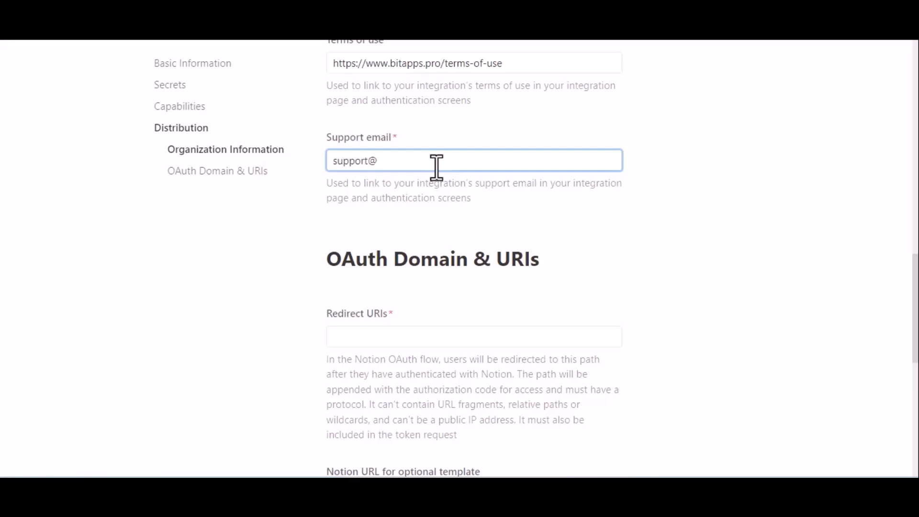
Add the copied Bit Integrations redirect URL as Notion's redirect URI
{"action": "left_click", "coordinate": [431, 213]}
{"action": "scroll", "coordinate": [431, 214], "scroll_direction": "down", "scroll_amount": 2}
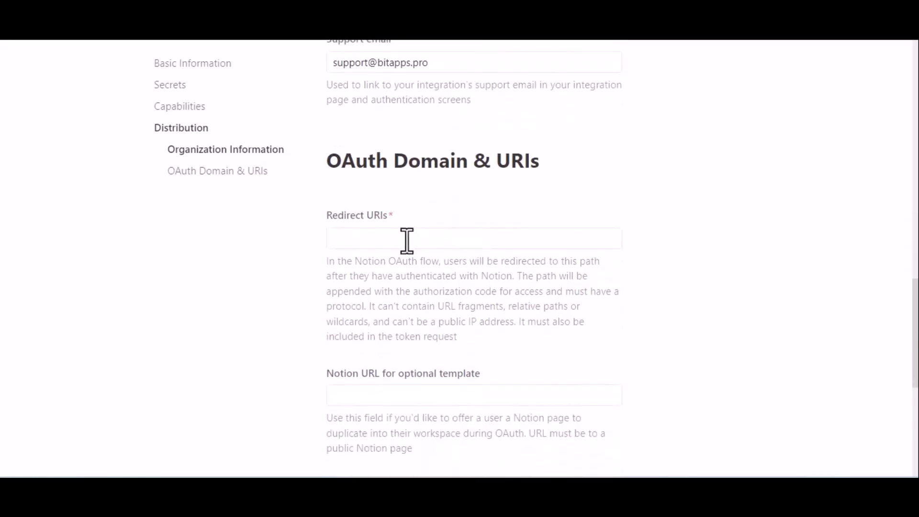
{"action": "left_click", "coordinate": [406, 241]}
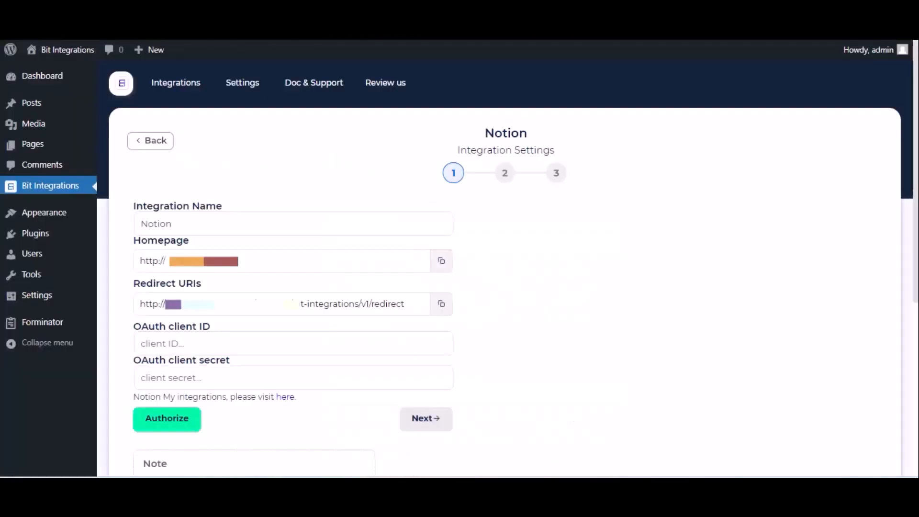
{"action": "triple_click", "coordinate": [358, 304]}
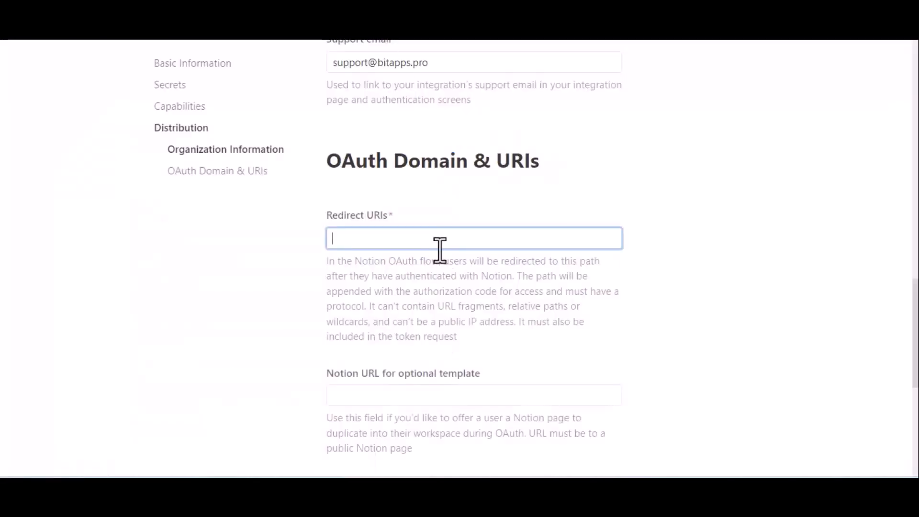
{"action": "type", "text": "http://bit-integrations.local/wp-json/bit-integrations/v1/redirect"}
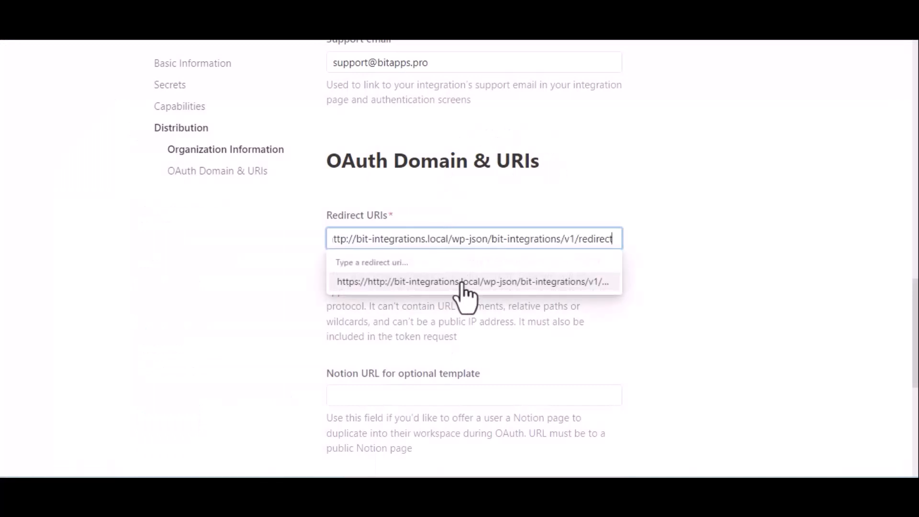
{"action": "left_click", "coordinate": [463, 287]}
{"action": "scroll", "coordinate": [464, 292], "scroll_direction": "down", "scroll_amount": 3}
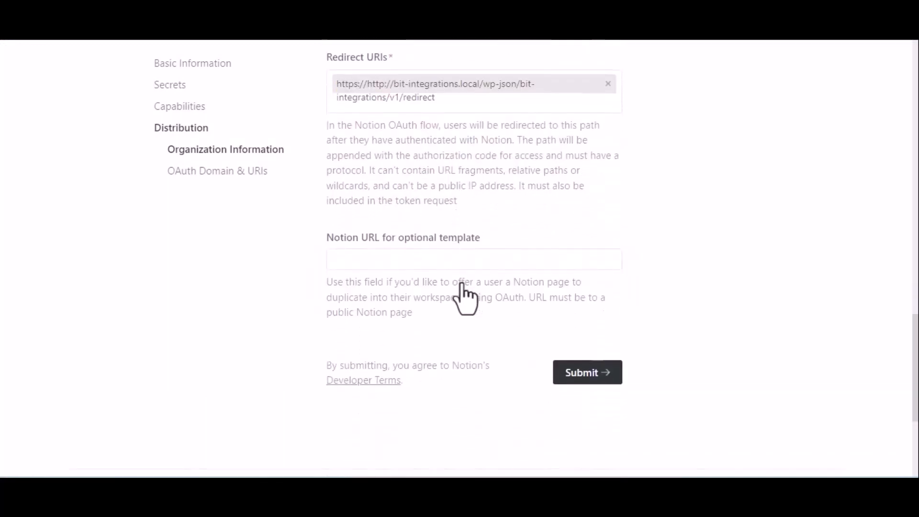
{"action": "scroll", "coordinate": [463, 287], "scroll_direction": "down", "scroll_amount": 1}
Confirm the public integration and paste its OAuth client ID into Bit Integrations
{"action": "left_click", "coordinate": [578, 334]}
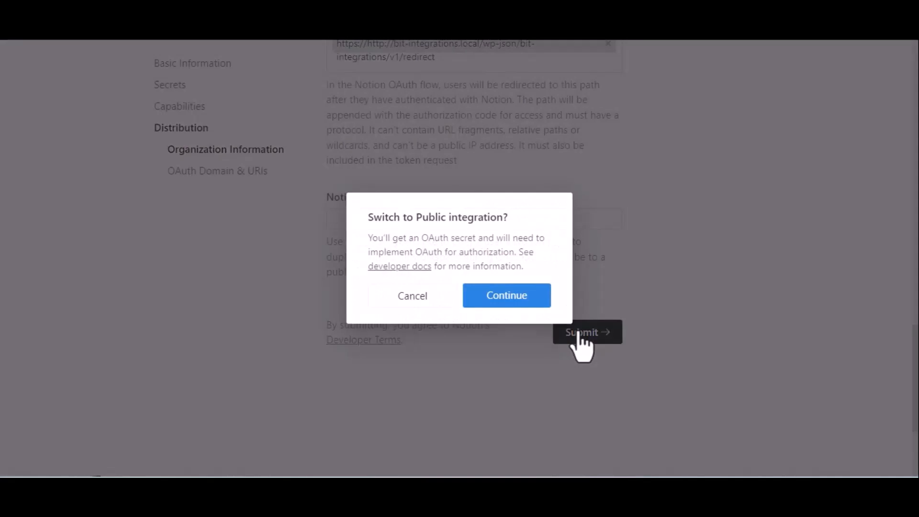
{"action": "left_click", "coordinate": [497, 297]}
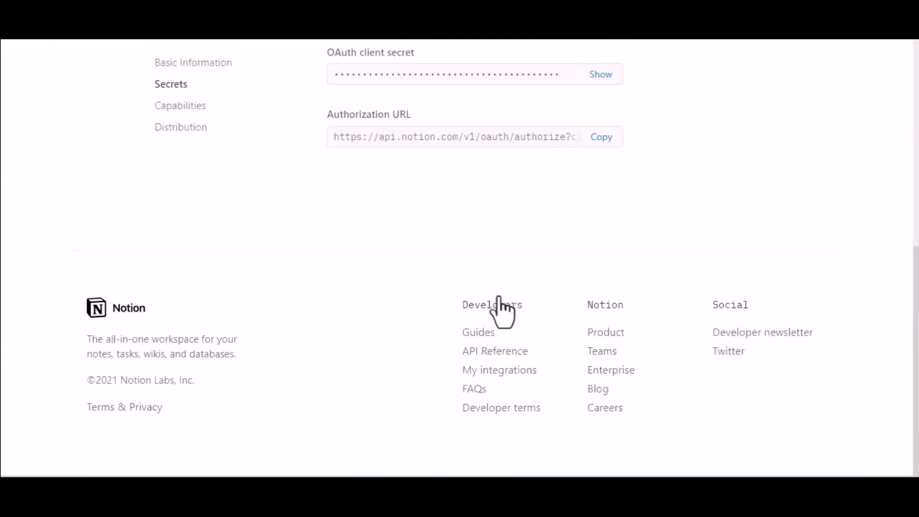
{"action": "scroll", "coordinate": [498, 301], "scroll_direction": "up", "scroll_amount": 5}
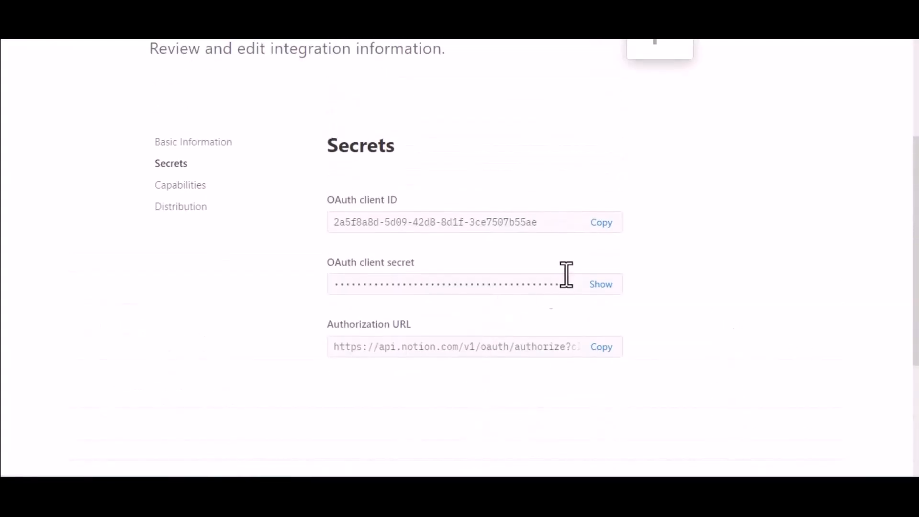
{"action": "left_click", "coordinate": [604, 223]}
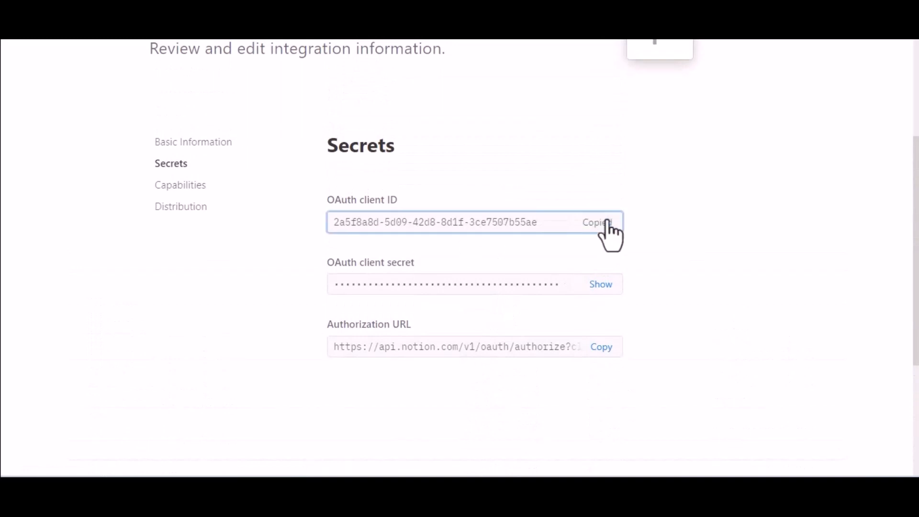
{"action": "key", "text": "ctrl+shift+Tab"}
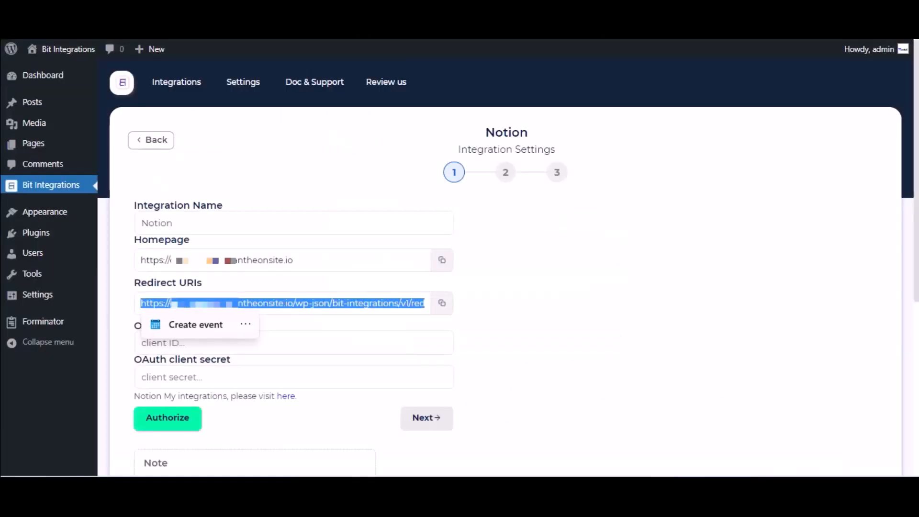
{"action": "left_click", "coordinate": [244, 343]}
{"action": "key", "text": "ctrl+v"}
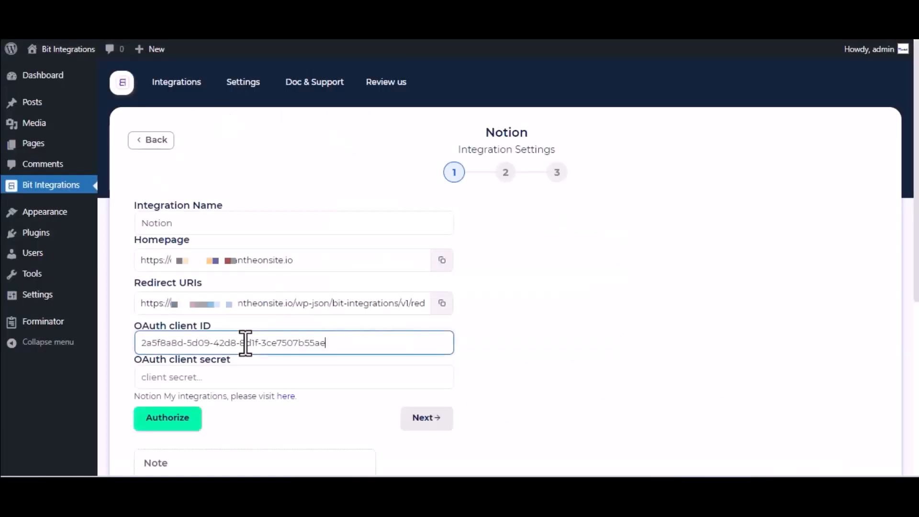
Reveal the OAuth client secret and paste it into Bit Integrations' Notion settings
{"action": "key", "text": "ctrl+Tab"}
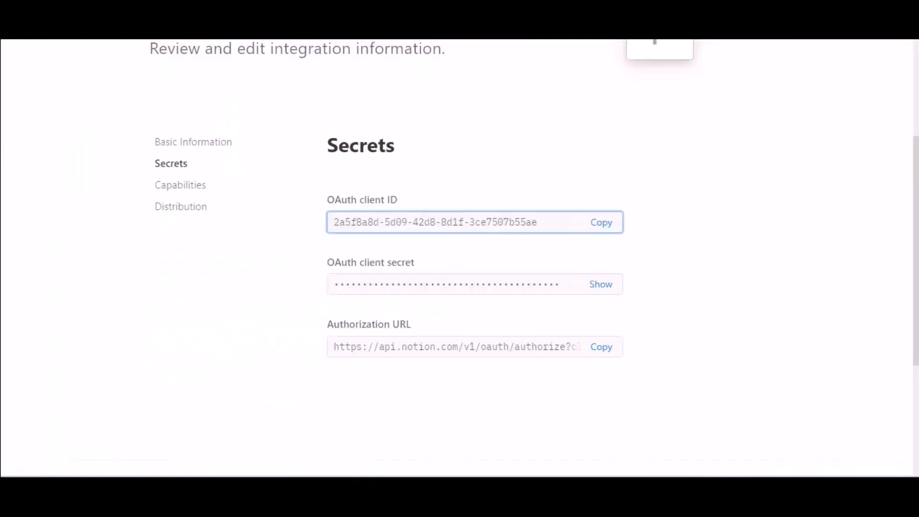
{"action": "left_click", "coordinate": [600, 284]}
{"action": "left_click", "coordinate": [525, 288]}
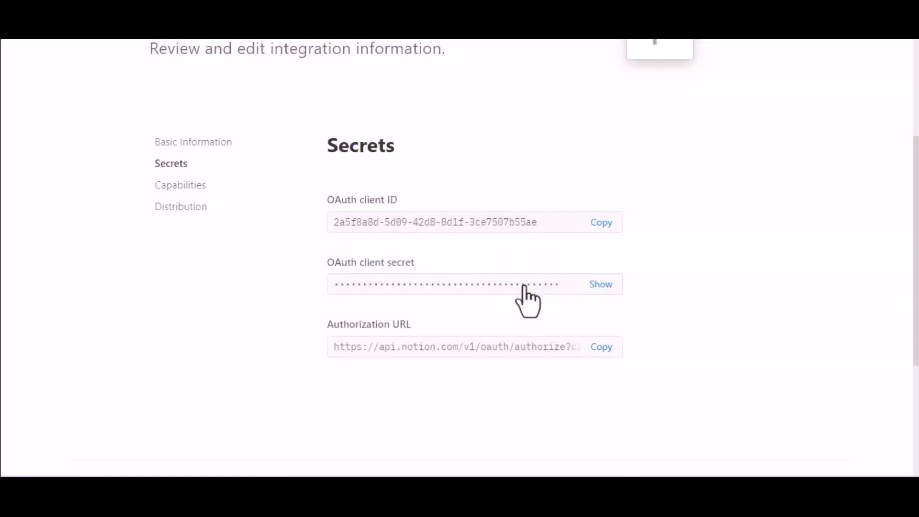
{"action": "left_click", "coordinate": [601, 289]}
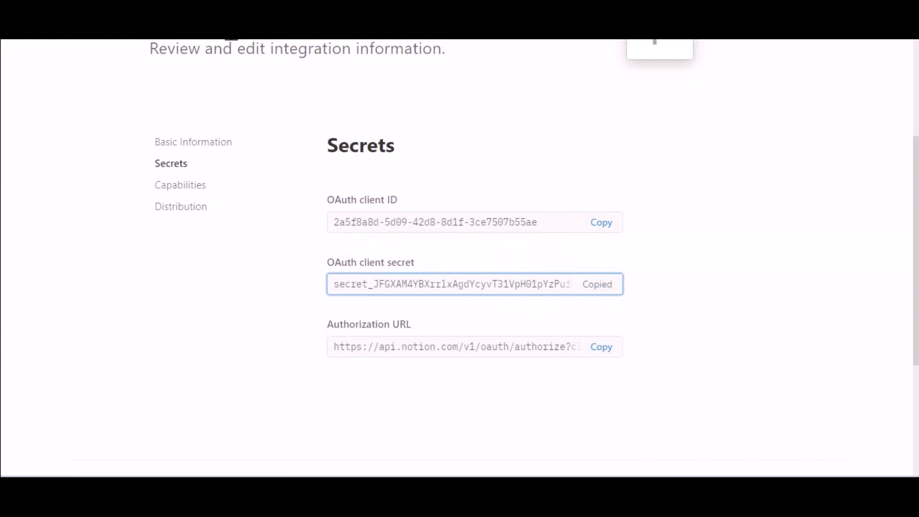
{"action": "key", "text": "ctrl+Tab"}
{"action": "left_click", "coordinate": [248, 376]}
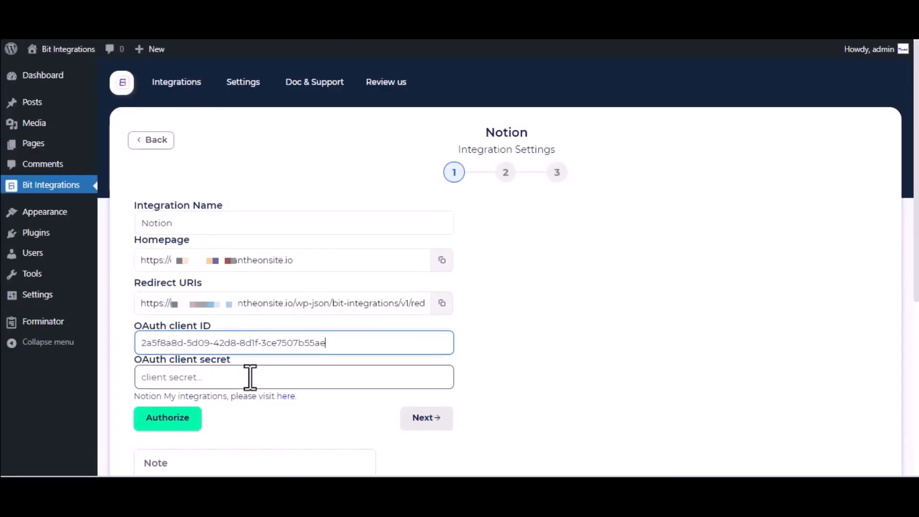
{"action": "key", "text": "ctrl+v"}
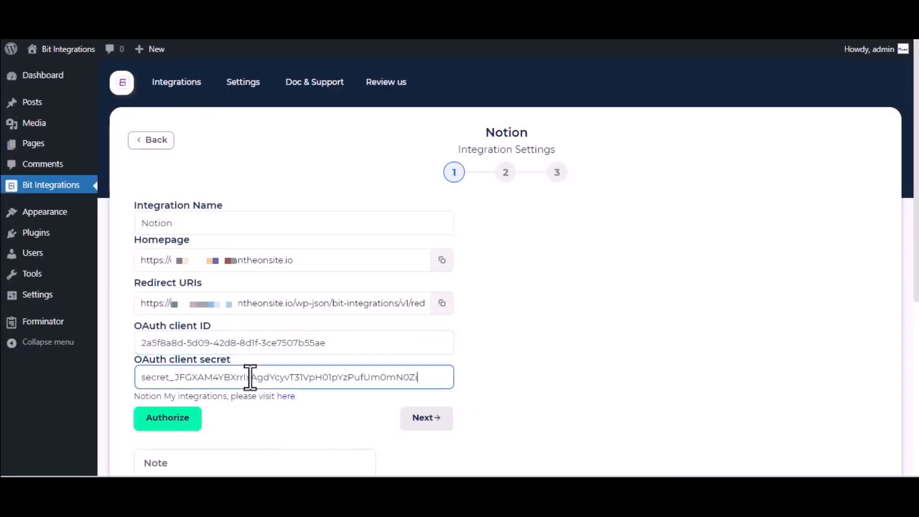
{"action": "scroll", "coordinate": [250, 377], "scroll_direction": "down", "scroll_amount": 2}
Authorize the Notion connection, sharing only the Journal page
{"action": "left_click", "coordinate": [175, 333]}
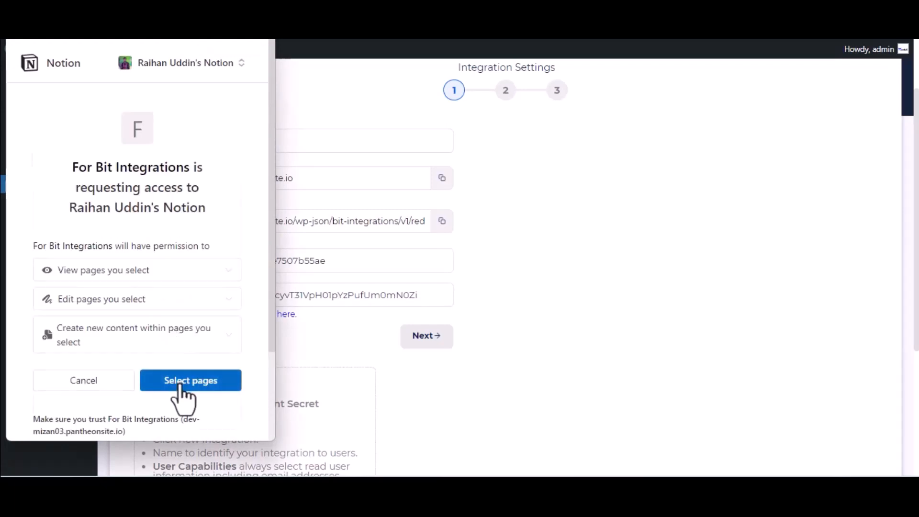
{"action": "left_click", "coordinate": [181, 383]}
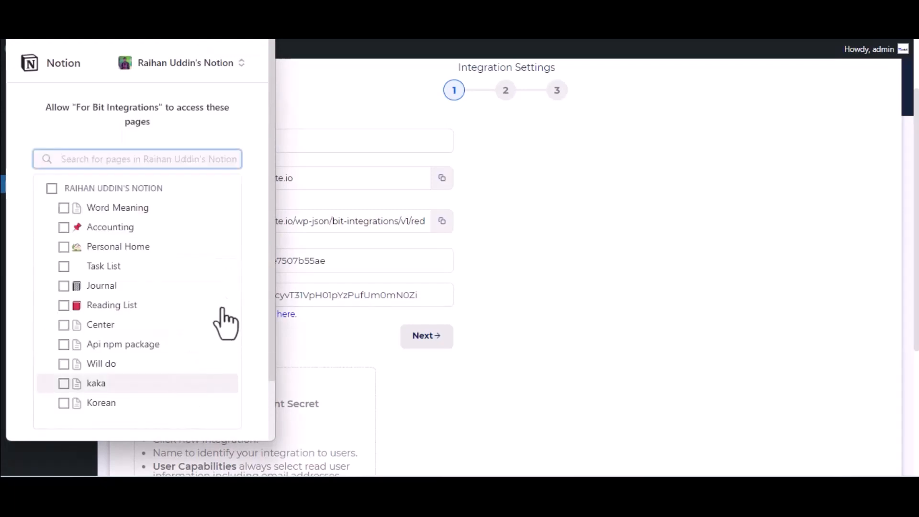
{"action": "left_click", "coordinate": [112, 287]}
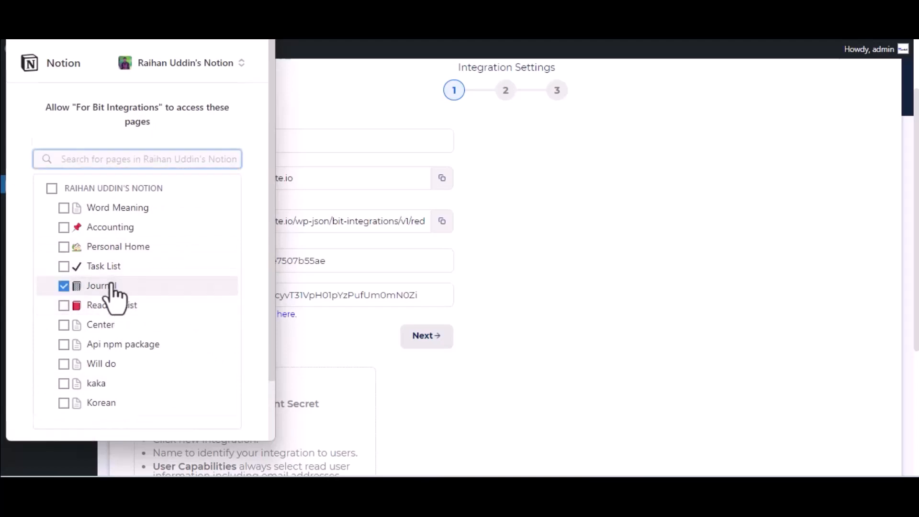
{"action": "scroll", "coordinate": [111, 287], "scroll_direction": "down", "scroll_amount": 2}
{"action": "left_click", "coordinate": [186, 394]}
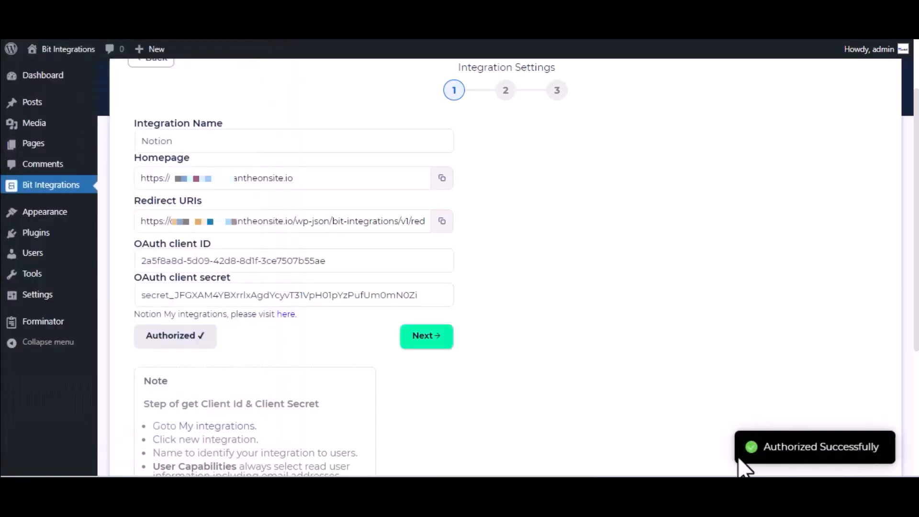
Select the Journal database and map form field Name-1 to Name
{"action": "left_click", "coordinate": [442, 336]}
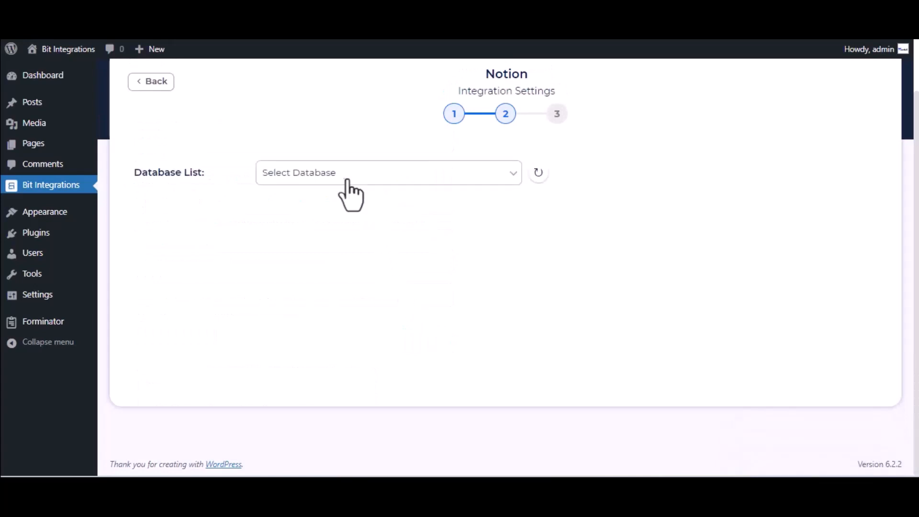
{"action": "left_click", "coordinate": [343, 178]}
{"action": "left_click", "coordinate": [344, 209]}
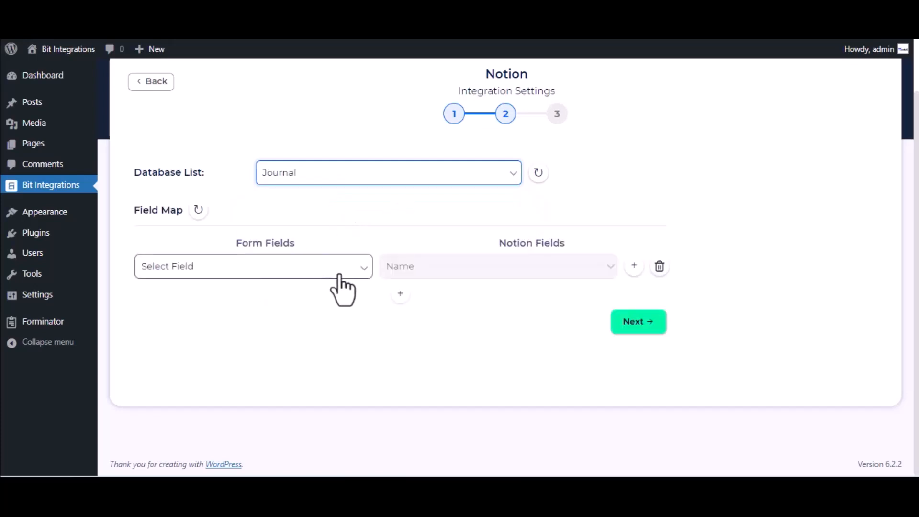
{"action": "left_click", "coordinate": [296, 268]}
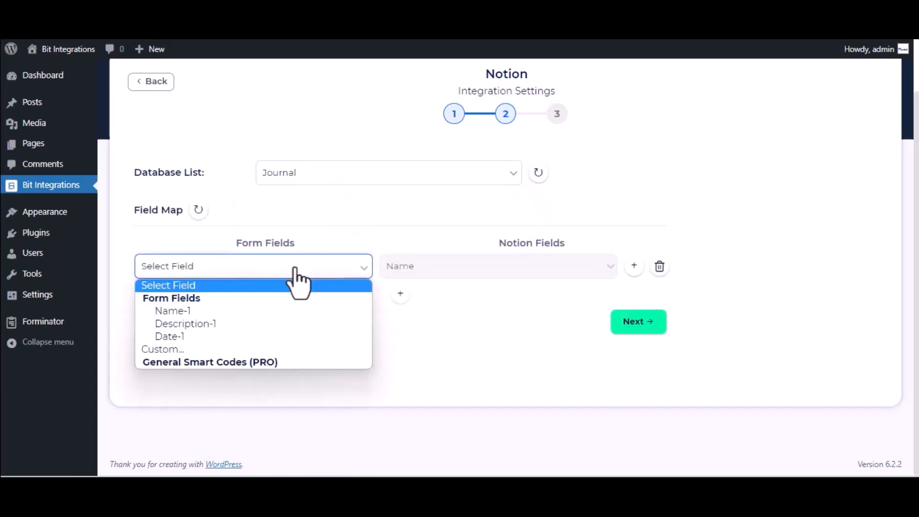
{"action": "left_click", "coordinate": [274, 316]}
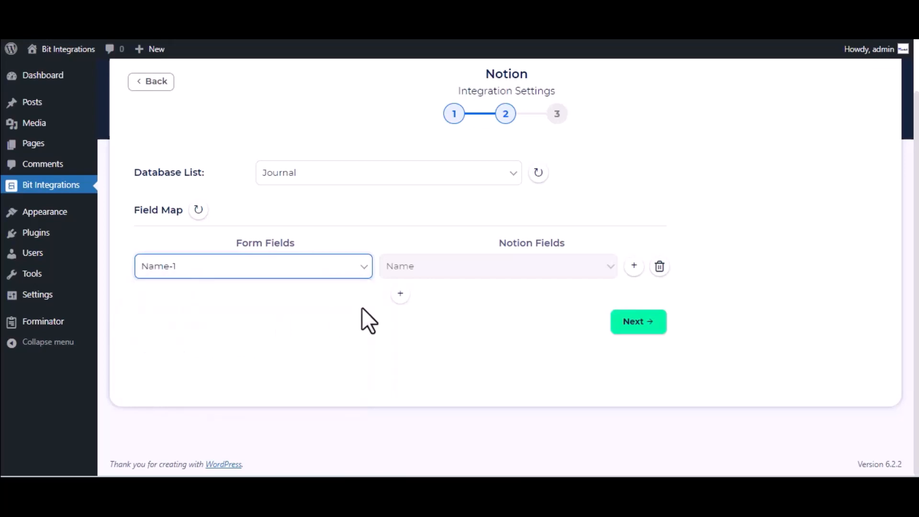
Add a Description-1 to Tags mapping row, then finish and save the integration
{"action": "left_click", "coordinate": [400, 293]}
{"action": "left_click", "coordinate": [479, 300]}
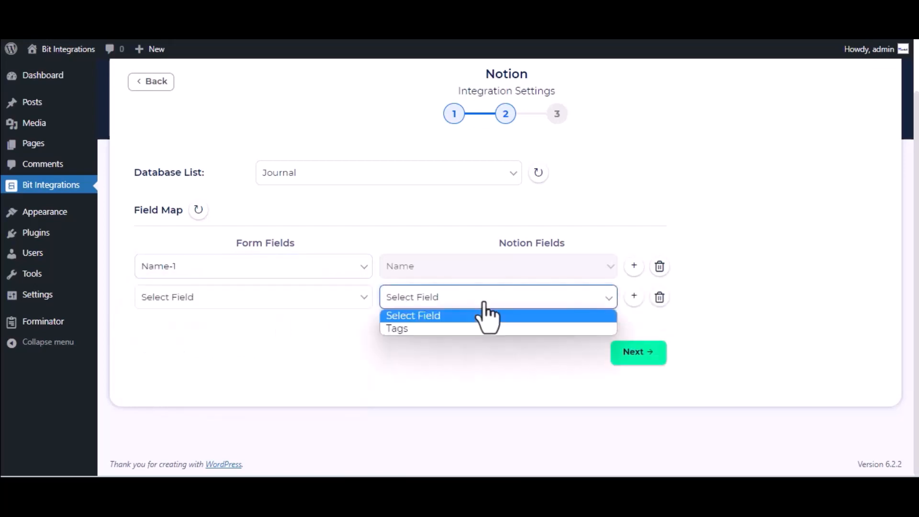
{"action": "left_click", "coordinate": [458, 327]}
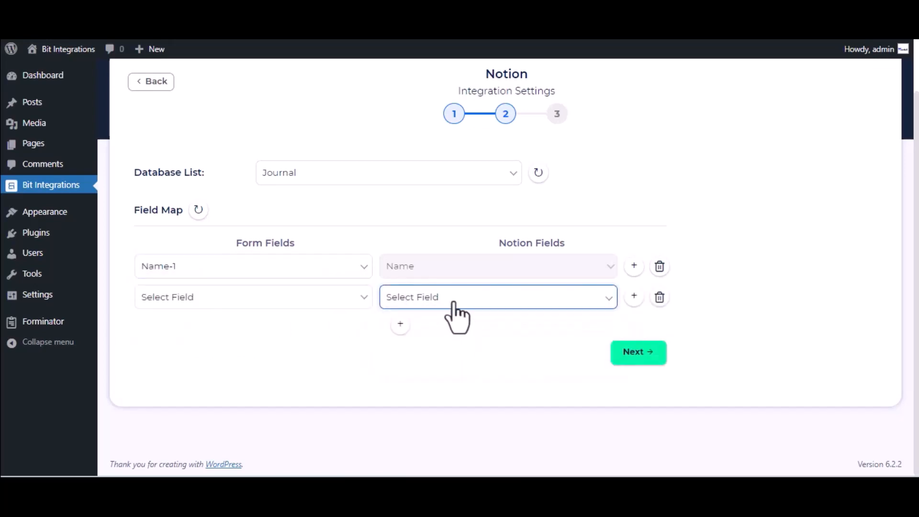
{"action": "left_click", "coordinate": [453, 302]}
{"action": "left_click", "coordinate": [458, 329]}
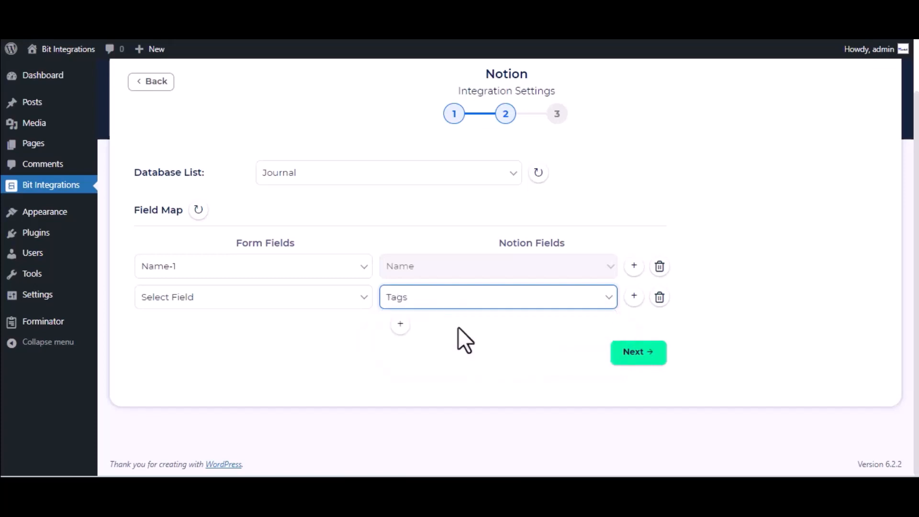
{"action": "left_click", "coordinate": [301, 300]}
{"action": "left_click", "coordinate": [222, 369]}
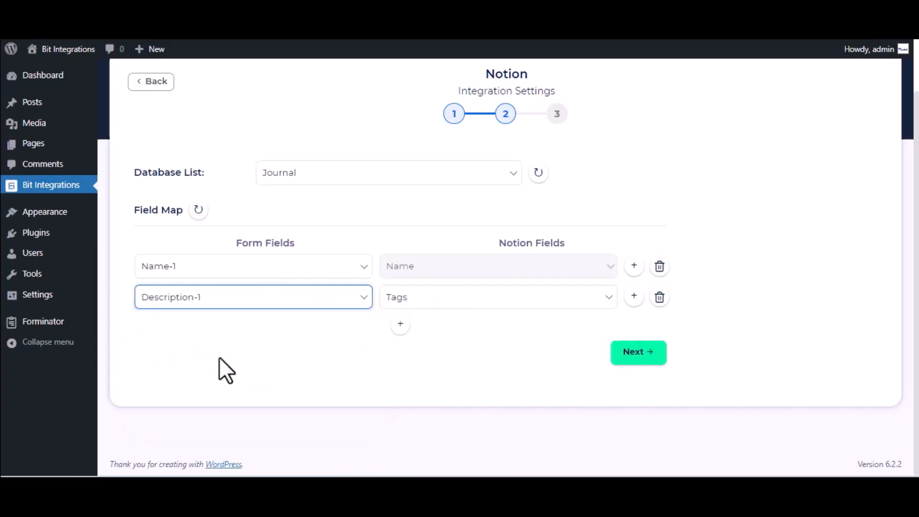
{"action": "left_click", "coordinate": [642, 353]}
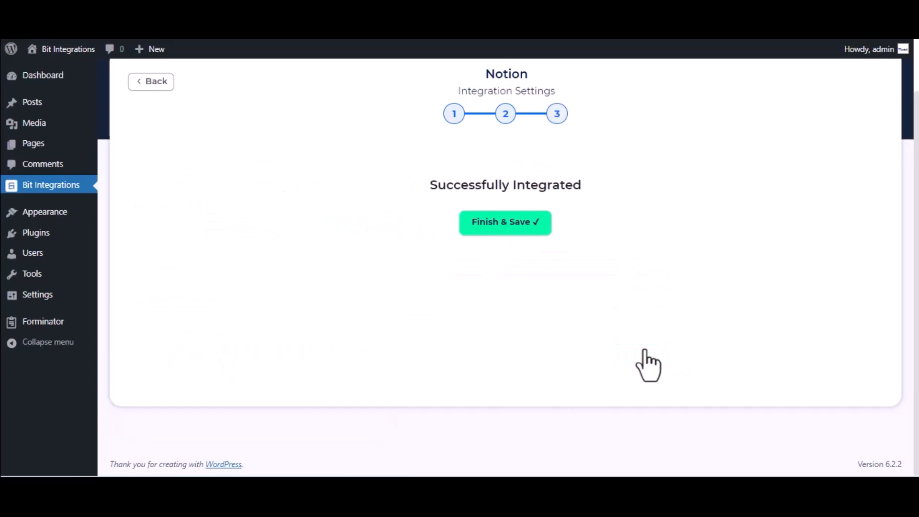
{"action": "left_click", "coordinate": [520, 230]}
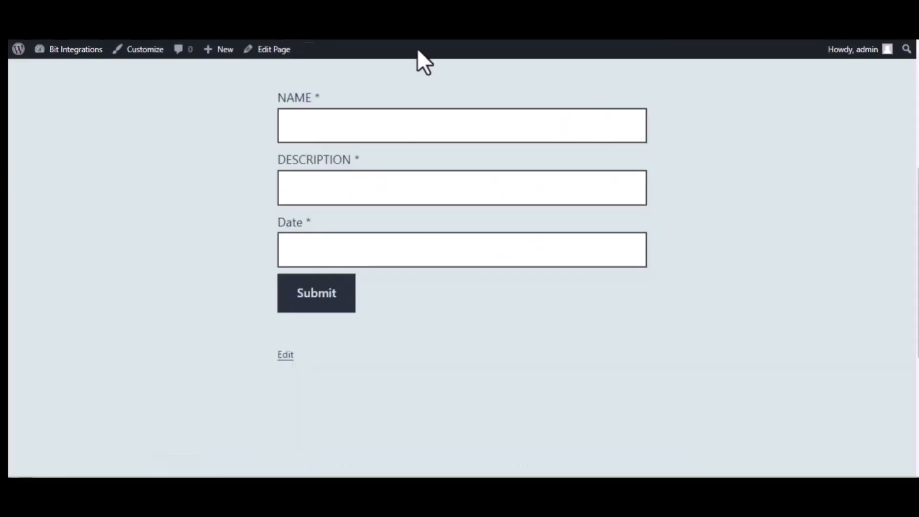
Submit the form with name 'Bit Integrations', description 'Welcome to Bit Integrations Plugin', and a date
{"action": "left_click", "coordinate": [350, 129]}
{"action": "type", "text": "Bit "}
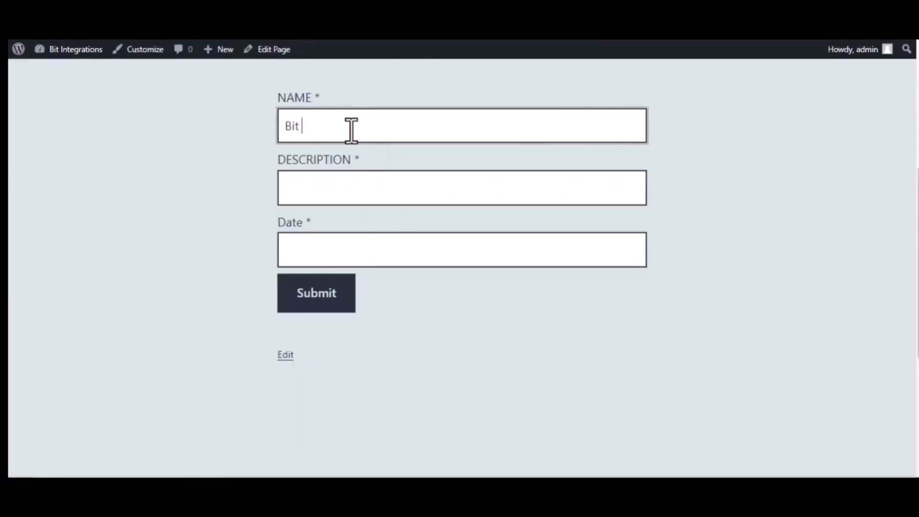
{"action": "type", "text": "Integrations"}
{"action": "left_click", "coordinate": [364, 182]}
{"action": "type", "text": "Welcome to Bi"}
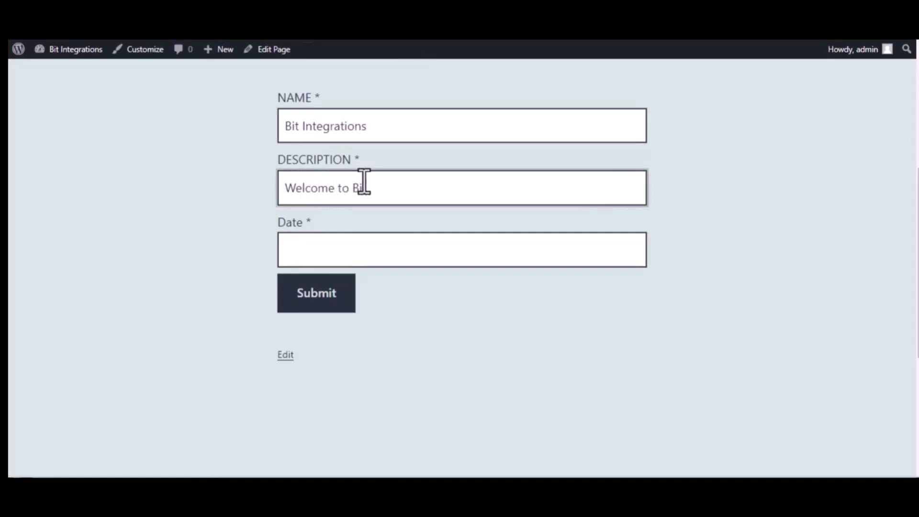
{"action": "type", "text": "t Integrations Plugin"}
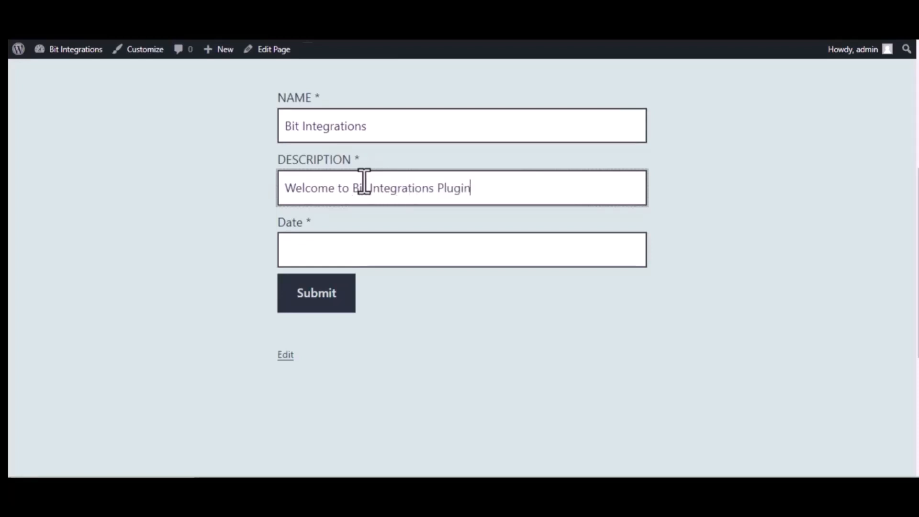
{"action": "left_click", "coordinate": [381, 248]}
{"action": "type", "text": "0"}
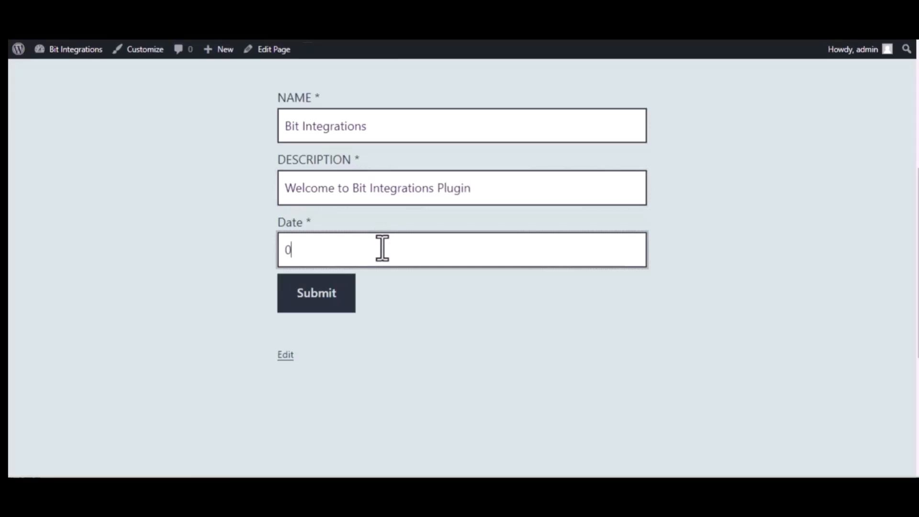
{"action": "type", "text": "9/22/2022"}
{"action": "left_click", "coordinate": [321, 301]}
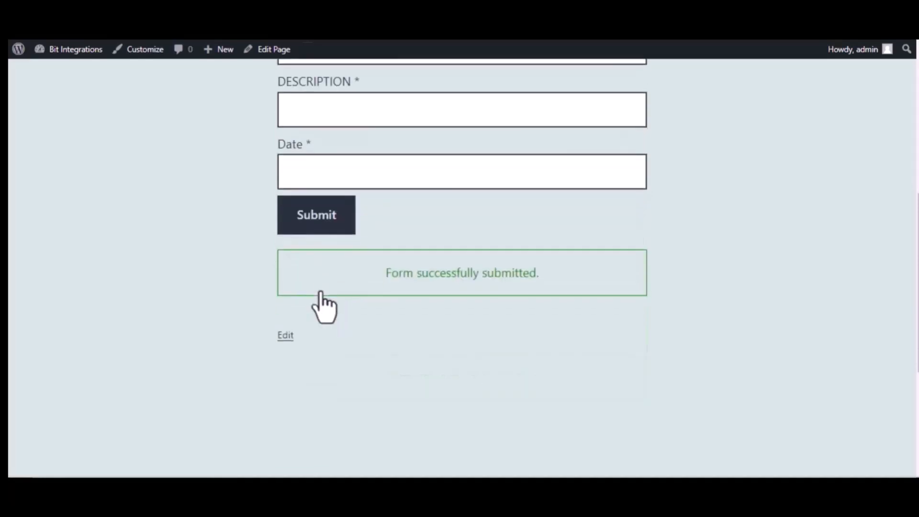